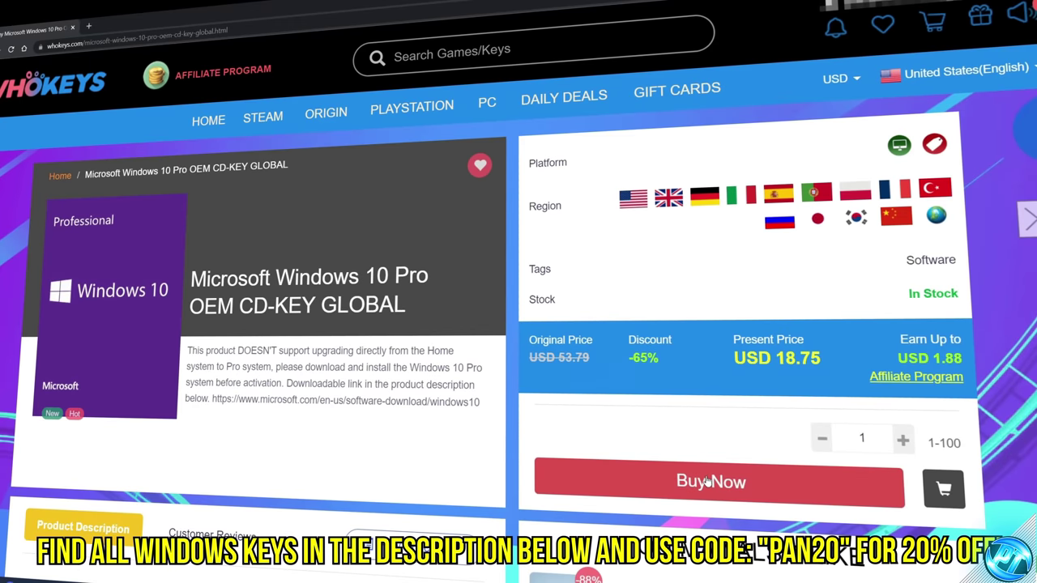
Order one Microsoft Windows 10 Pro OEM CD key, applying the promotion code PAN20, and proceed to payment.
click(708, 481)
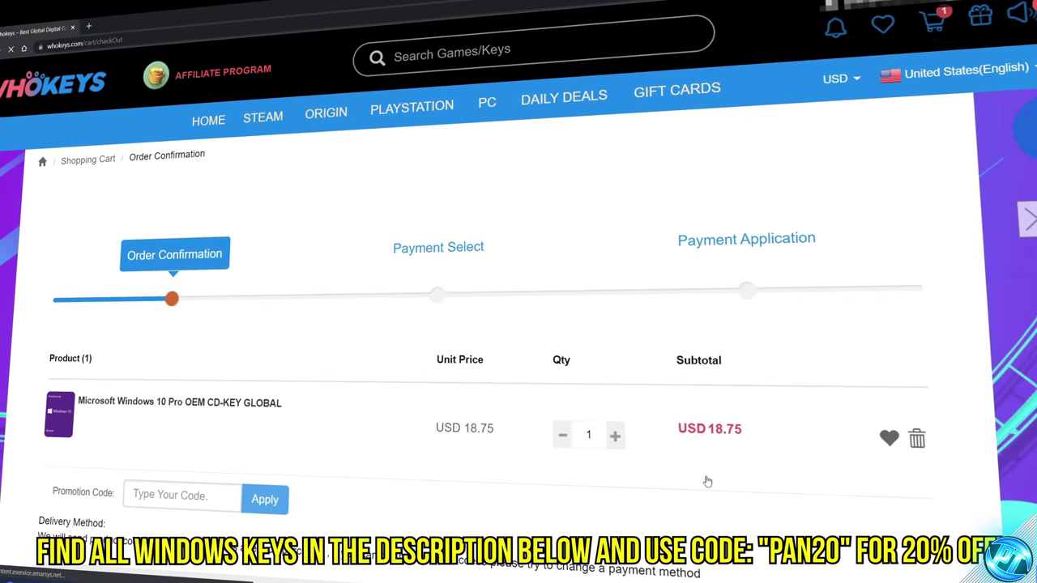
click(173, 495)
text(PAN20)
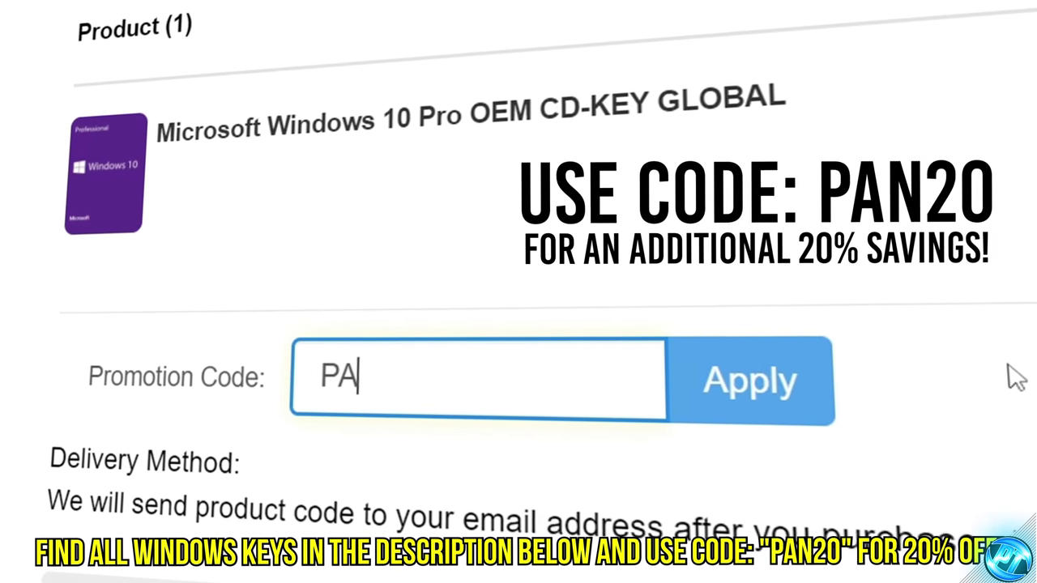
click(802, 379)
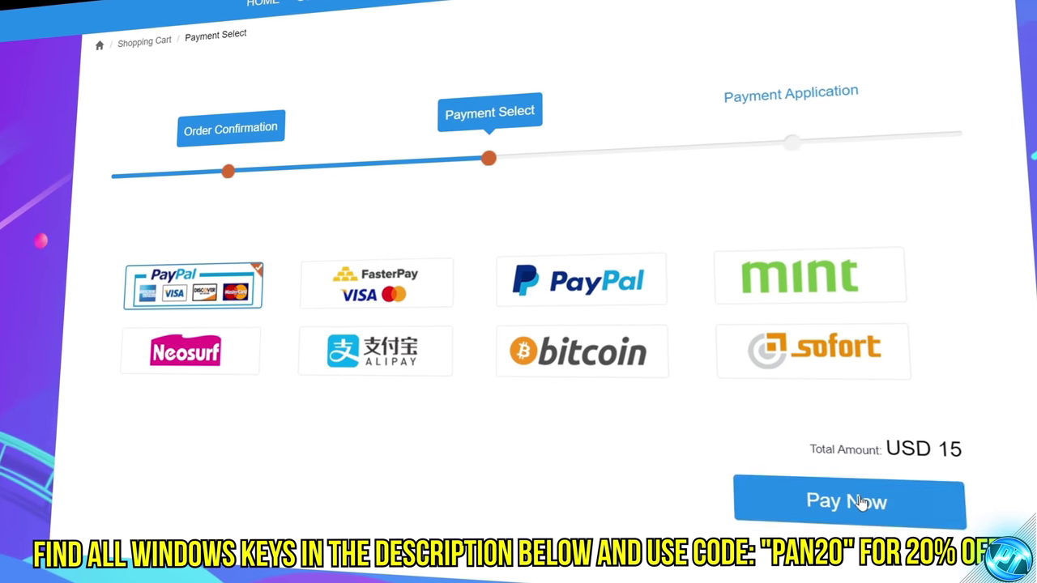
click(858, 501)
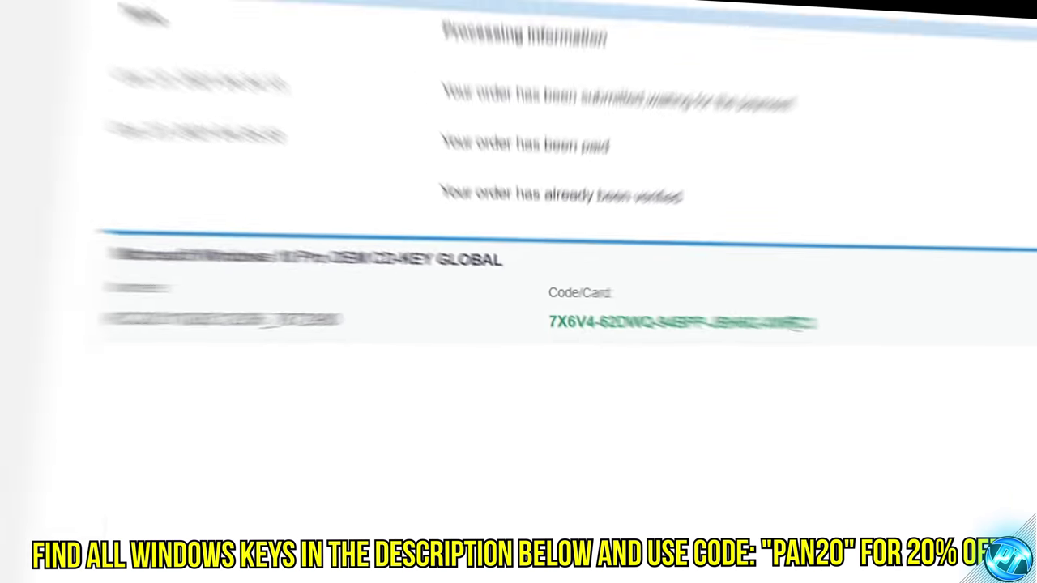
Copy the purchased Windows product key from the order details.
drag(762, 320, 537, 321)
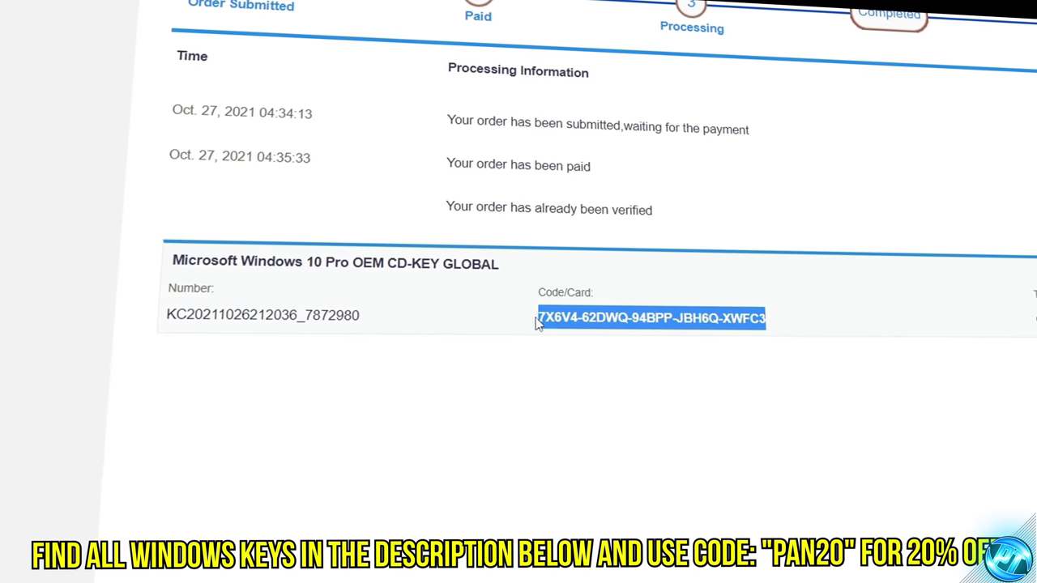
right_click(689, 320)
click(739, 337)
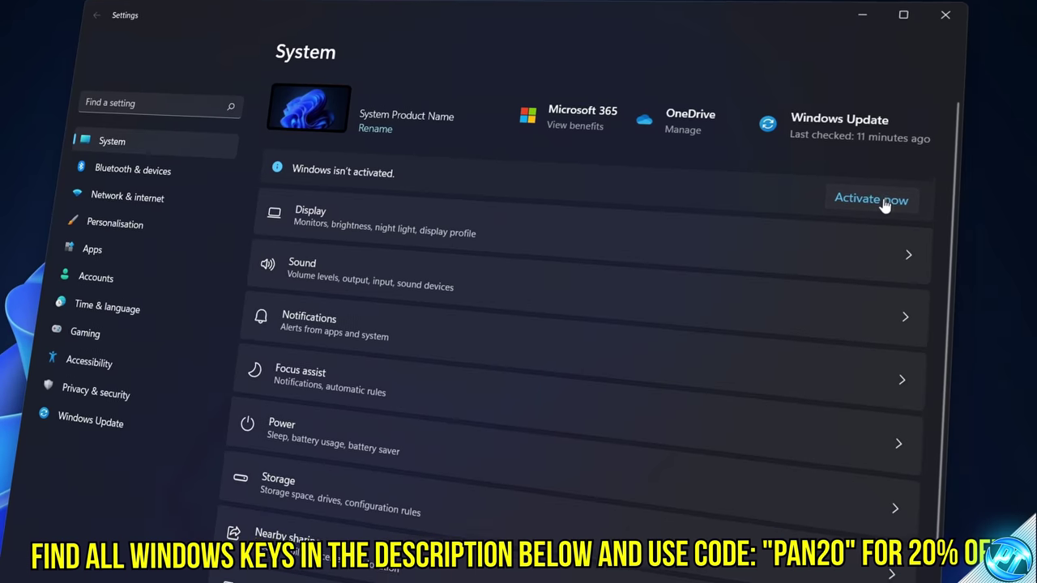
Change the Windows product key in the activation settings by pasting the copied key and activate Windows.
click(863, 202)
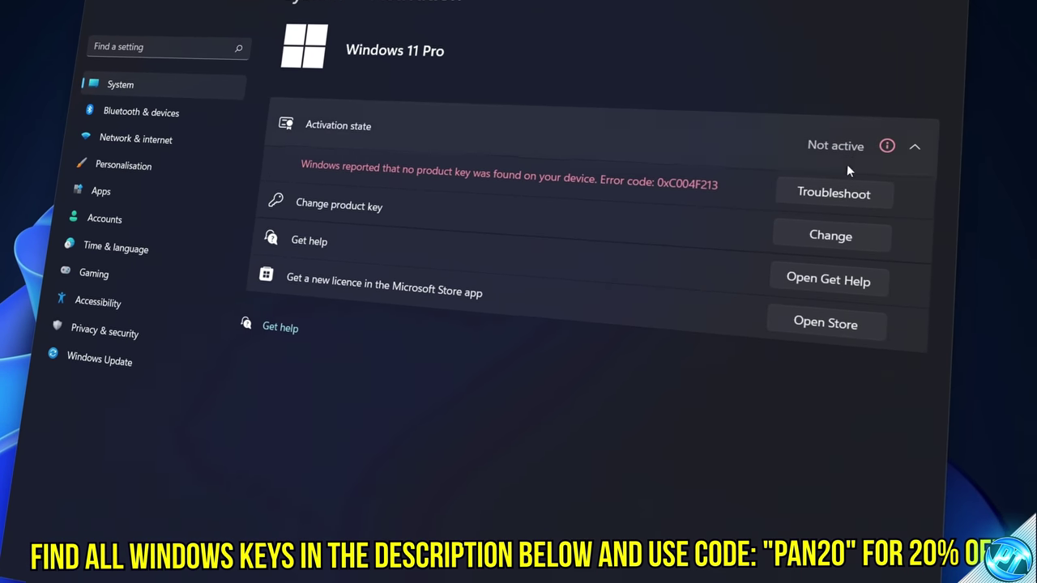
click(849, 209)
right_click(322, 287)
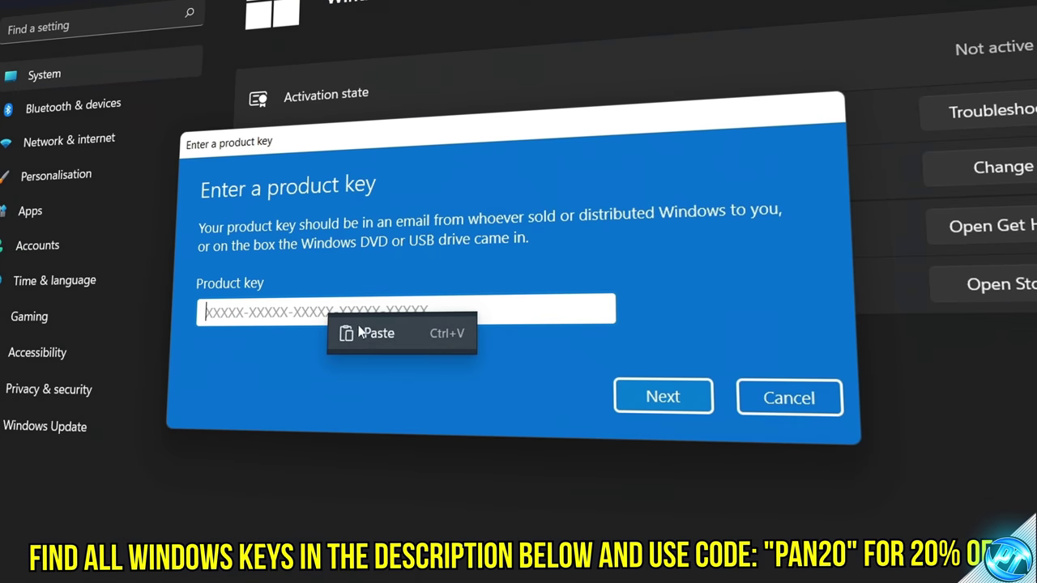
click(347, 300)
click(639, 396)
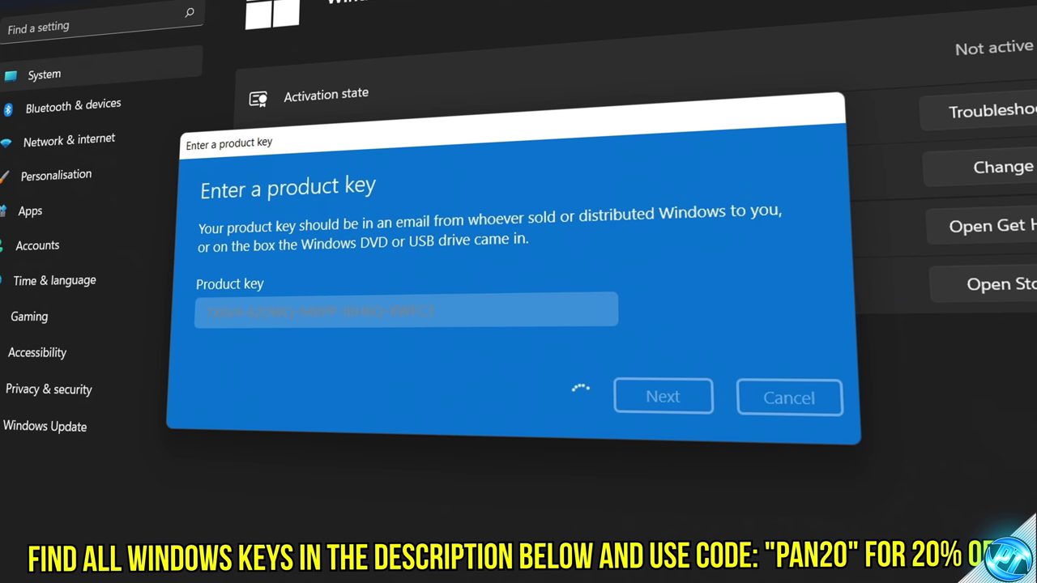
key(Return)
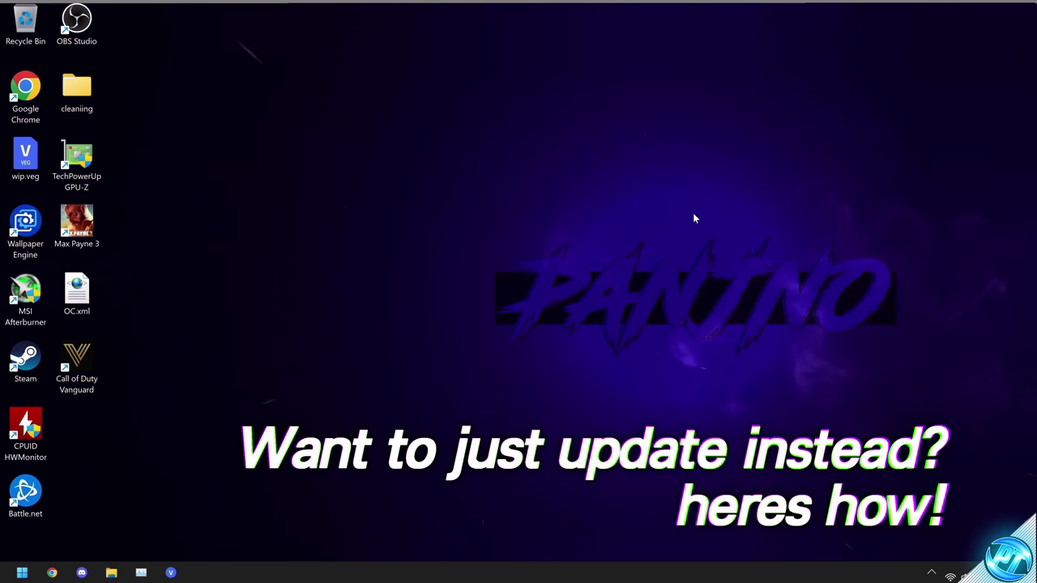
Switch to AMD Software: Adrenalin Edition from the desktop and open its settings.
right_click(440, 272)
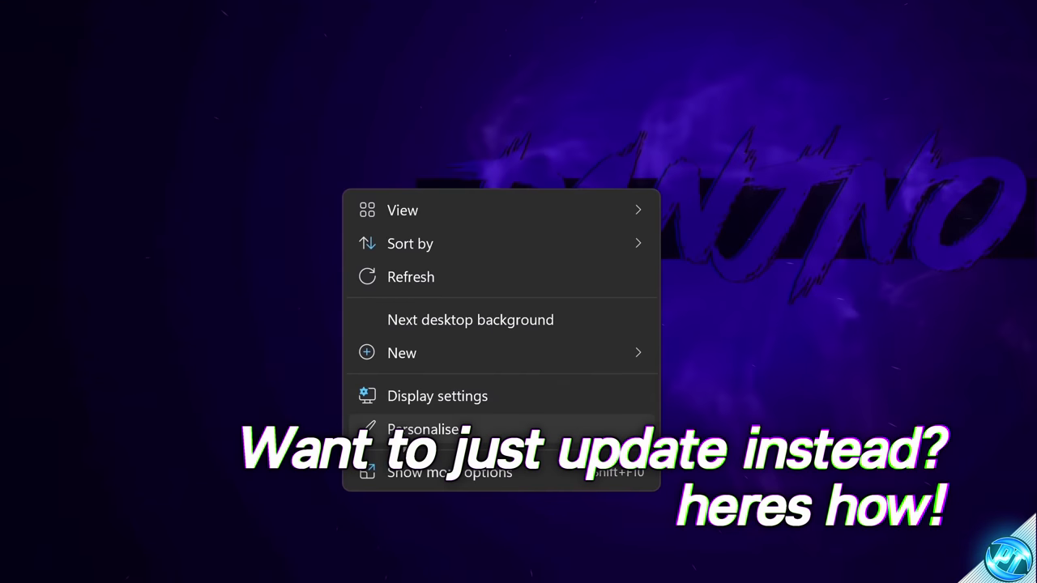
click(436, 472)
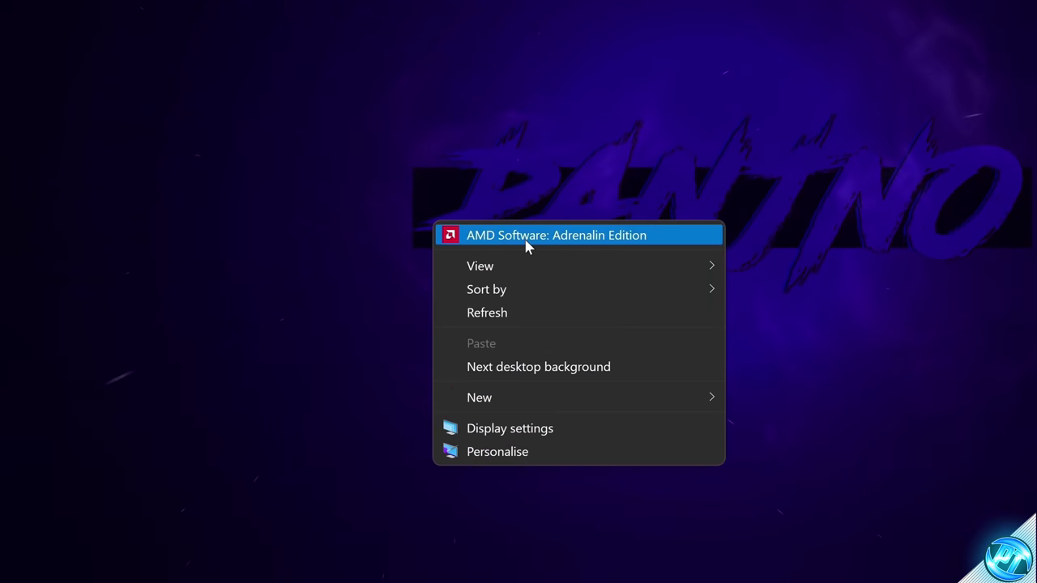
click(524, 238)
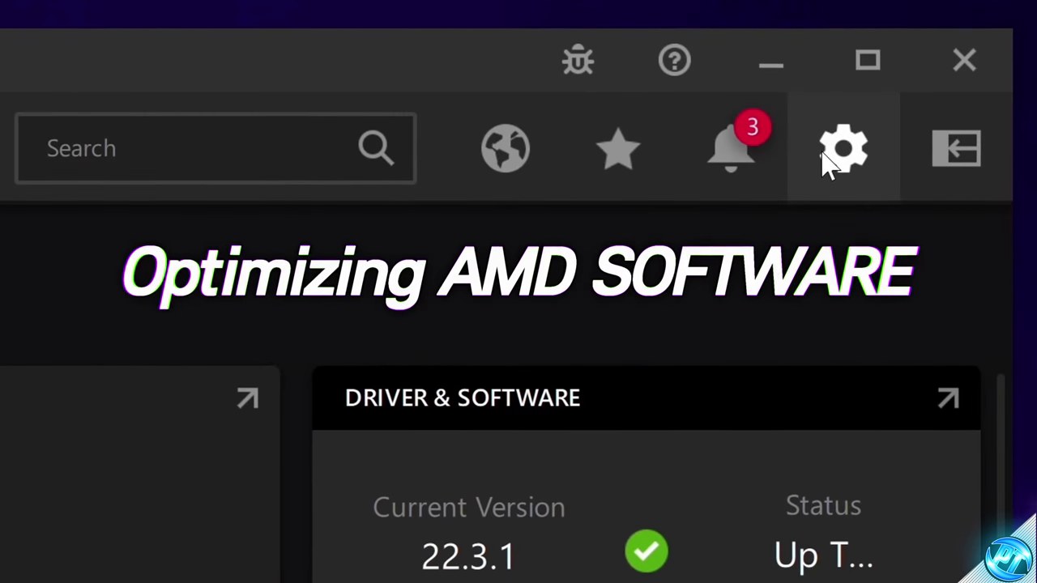
click(952, 83)
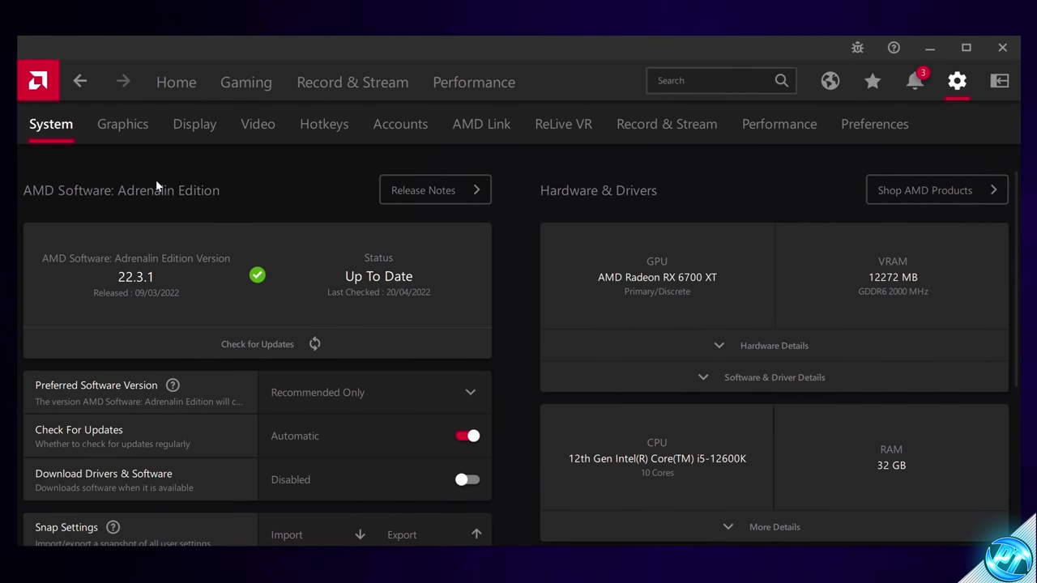
Set the Preferred Software Version to Recommended Only in the system settings.
scroll(160, 243, down, 1)
click(310, 297)
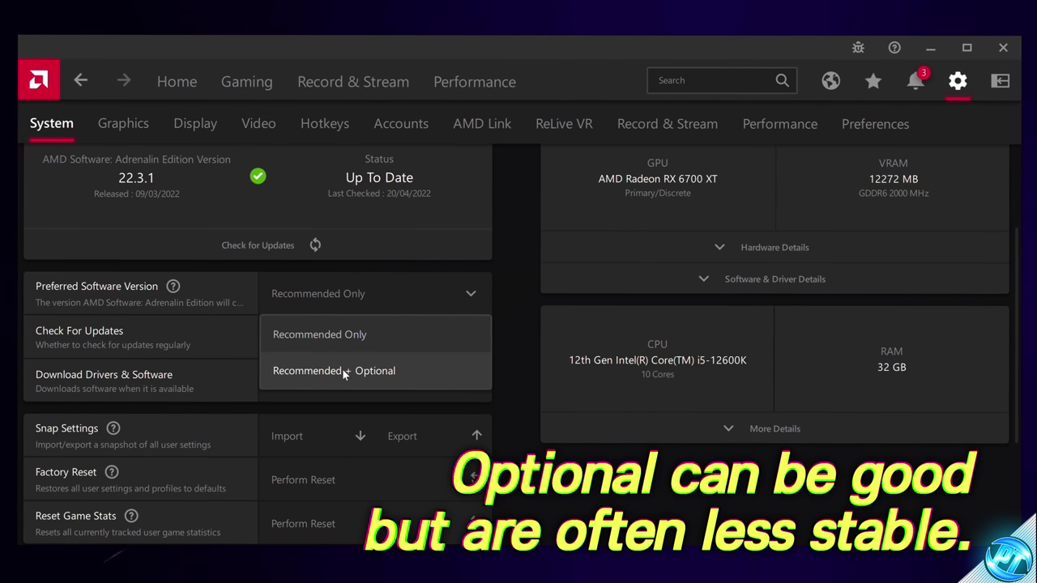
click(355, 318)
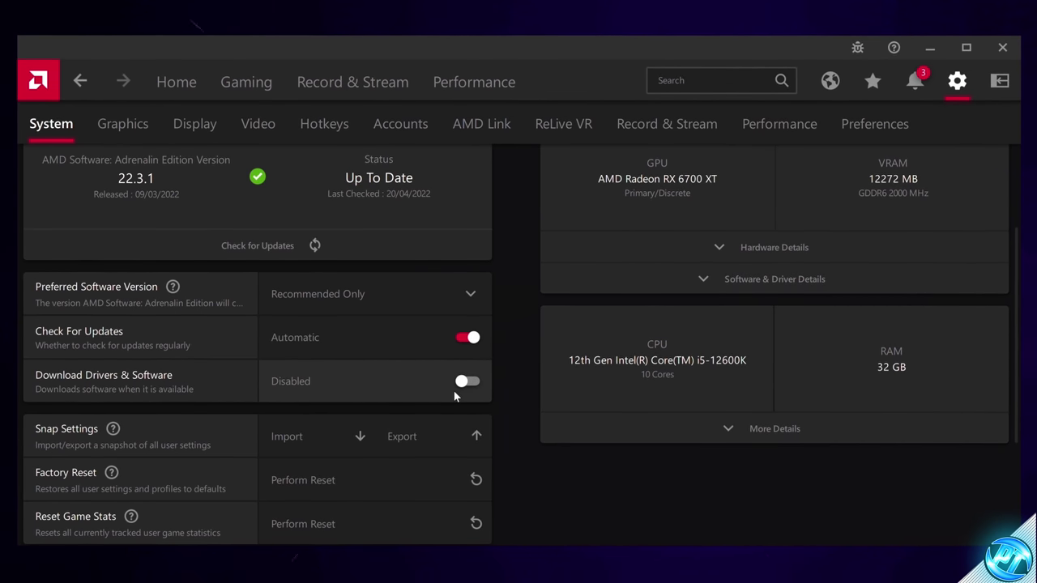
scroll(372, 435, down, 3)
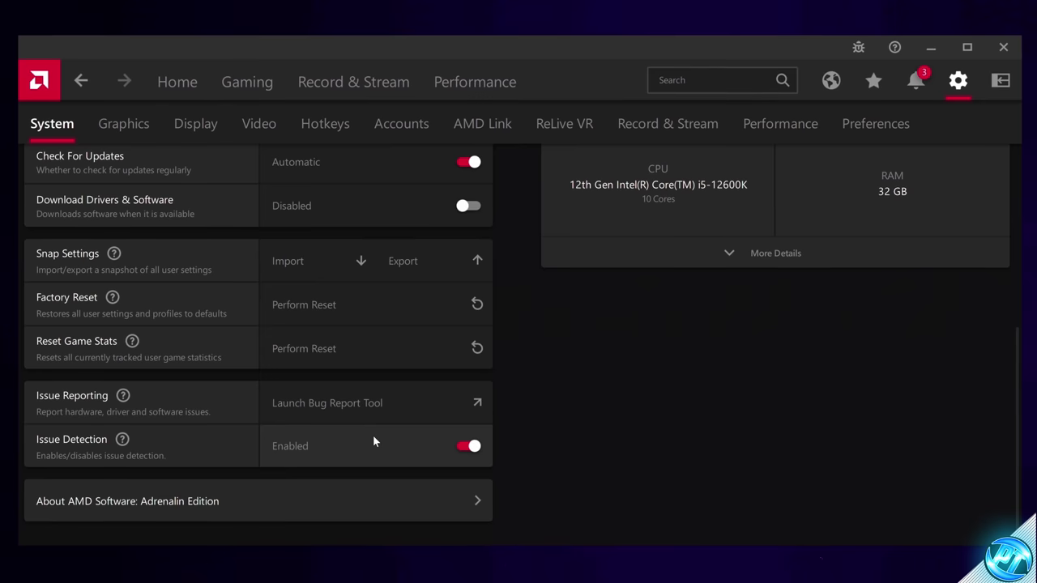
scroll(378, 435, up, 2)
scroll(379, 434, down, 3)
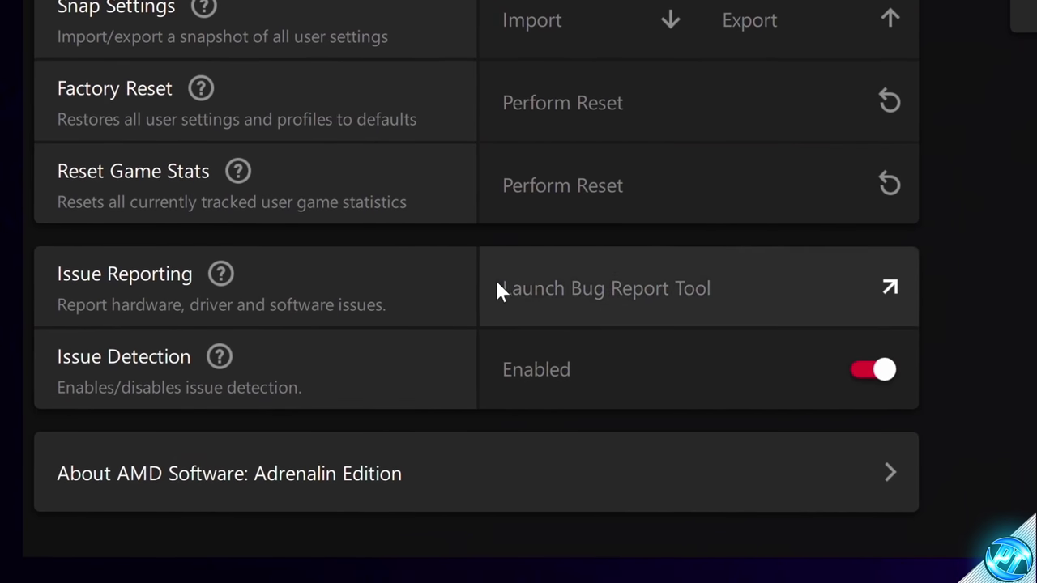
mouse_move(219, 357)
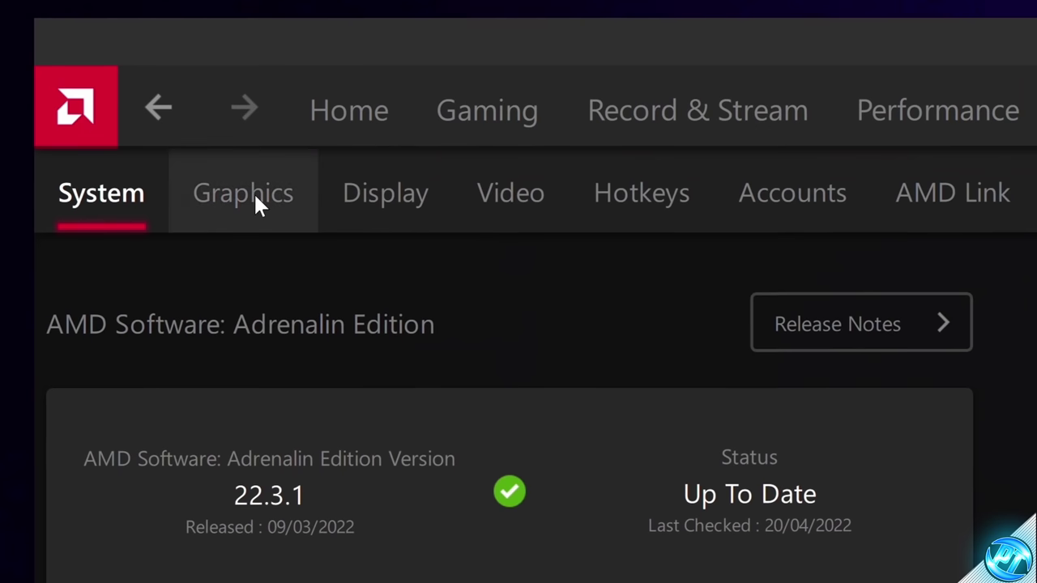
Enable Radeon Super Resolution in the global graphics settings and skip its introduction dialog.
click(254, 192)
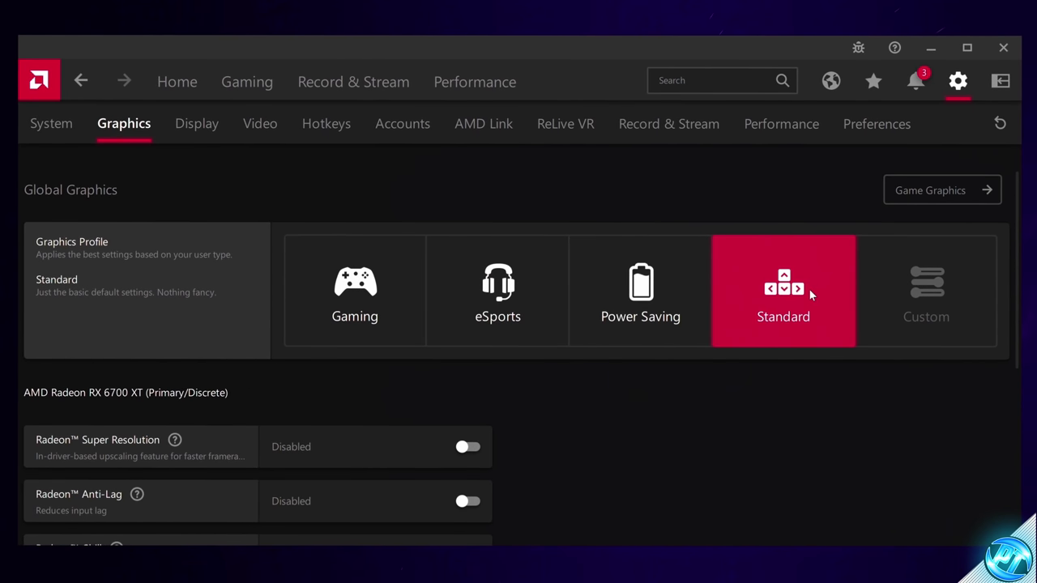
scroll(807, 290, down, 4)
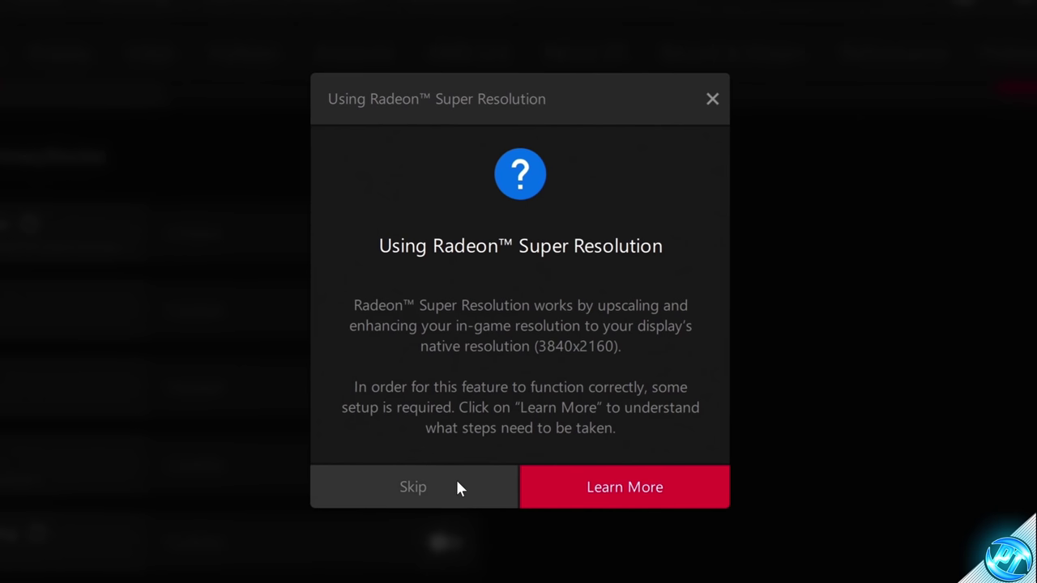
click(413, 486)
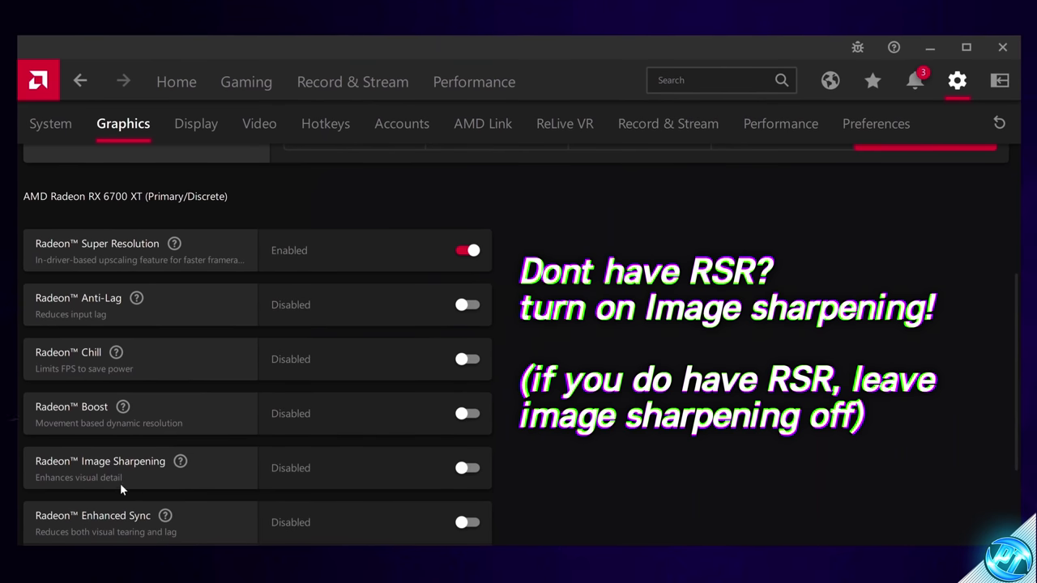
Try Radeon Image Sharpening with its sharpness percentage lowered.
click(467, 468)
scroll(521, 289, down, 2)
scroll(520, 289, up, 2)
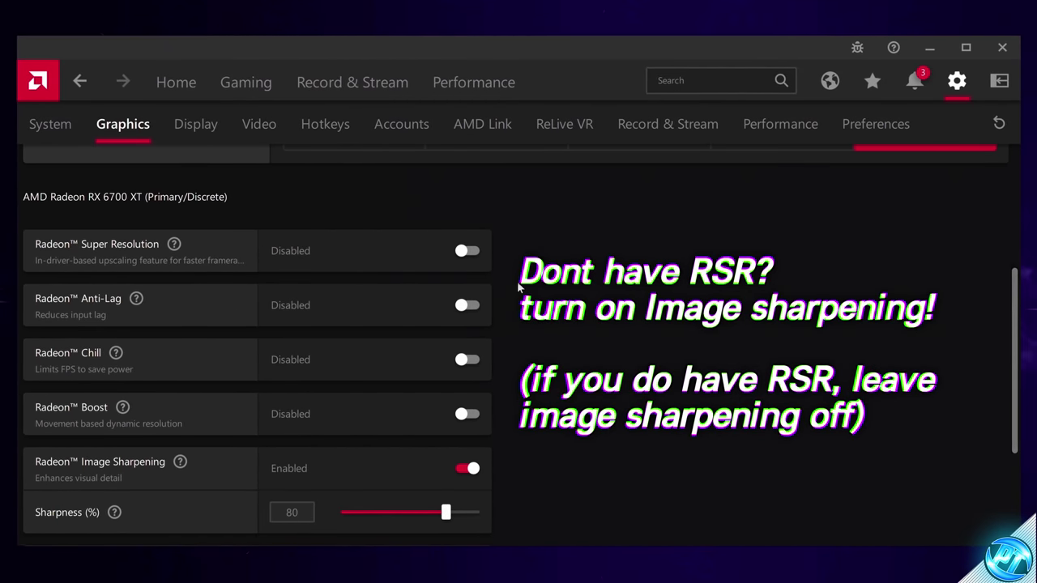
scroll(478, 309, down, 2)
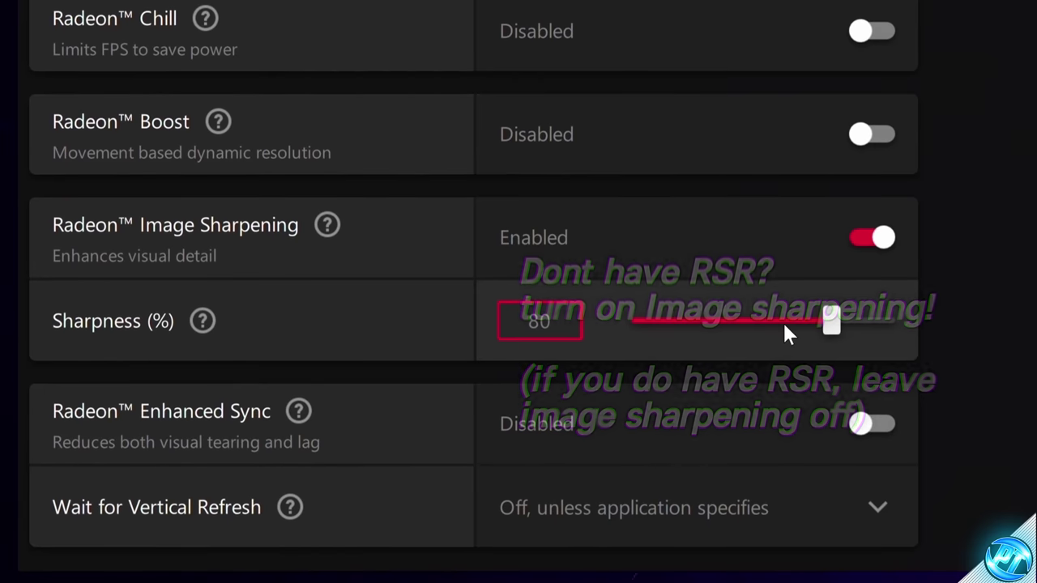
drag(831, 322, 669, 323)
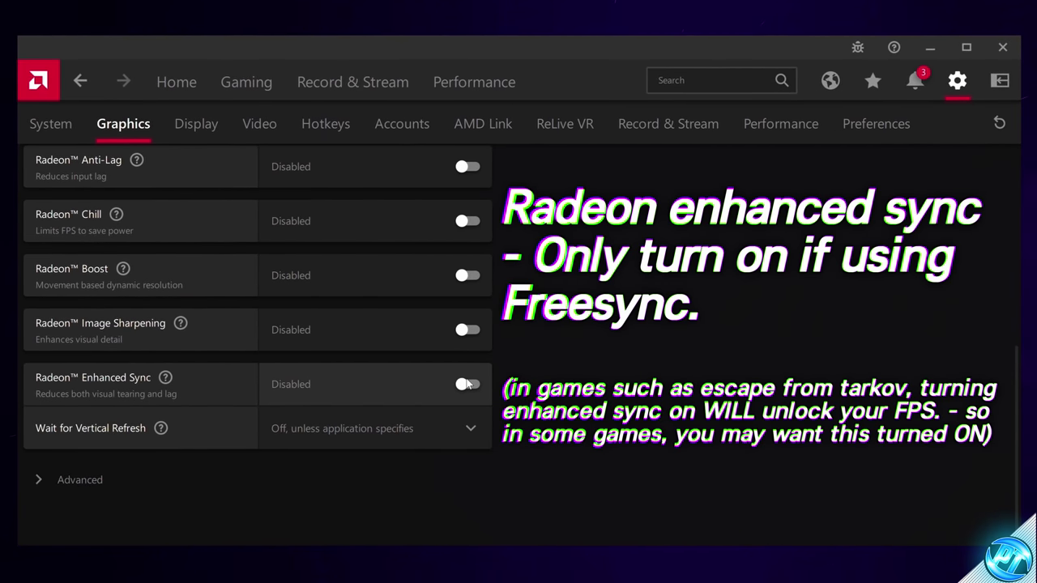
Set Wait for Vertical Refresh to Always off.
click(389, 429)
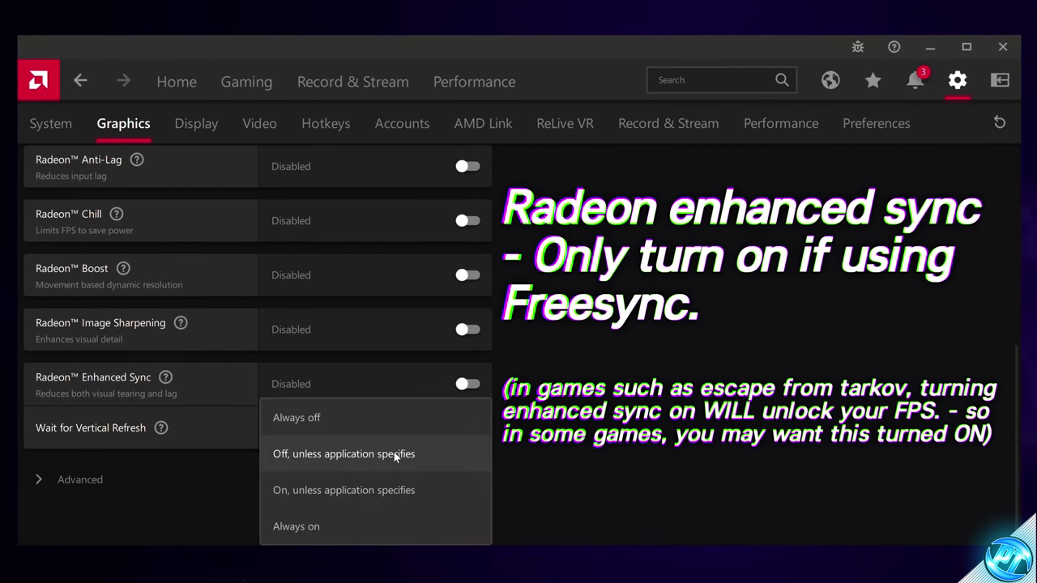
click(317, 455)
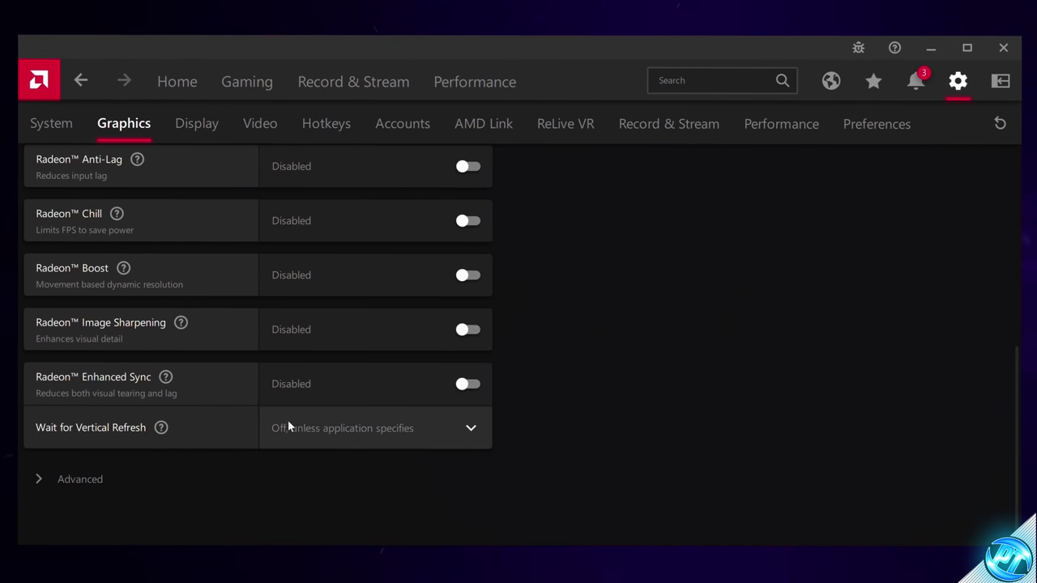
click(388, 428)
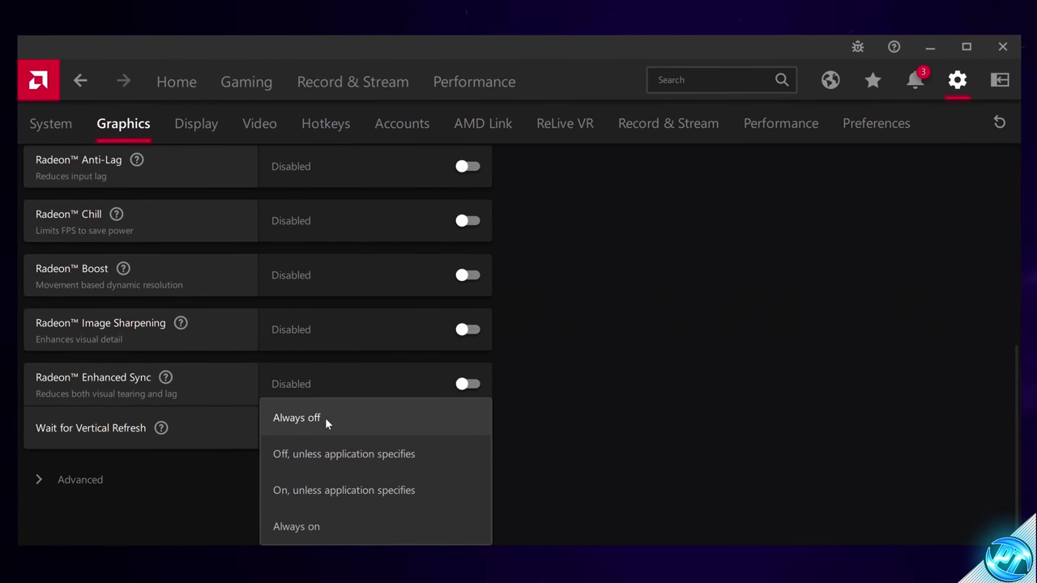
click(325, 418)
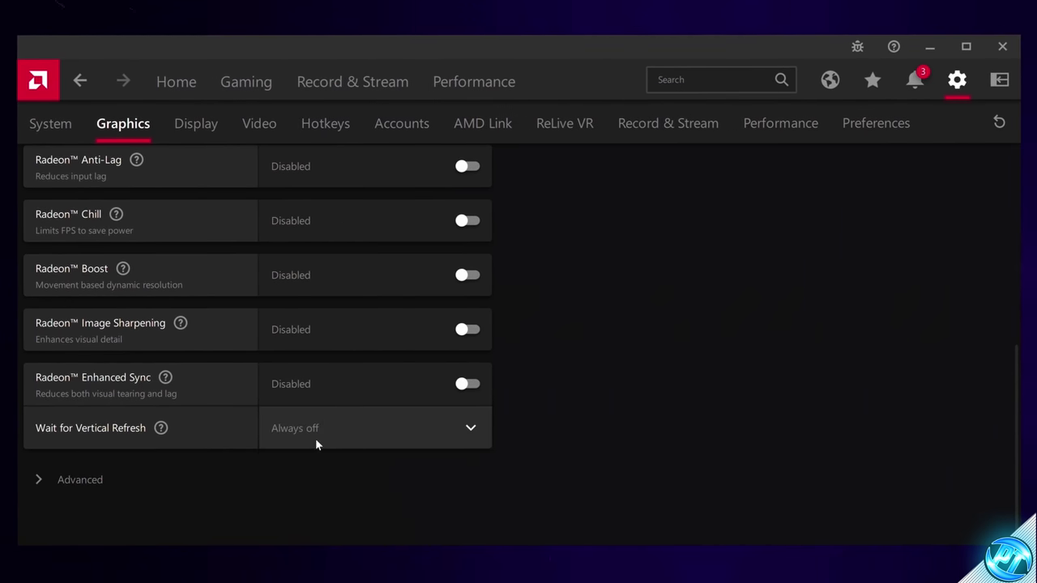
In the advanced graphics settings, set Anti-Aliasing to Use application settings and enable Morphological Anti-Aliasing.
click(32, 481)
scroll(73, 397, down, 3)
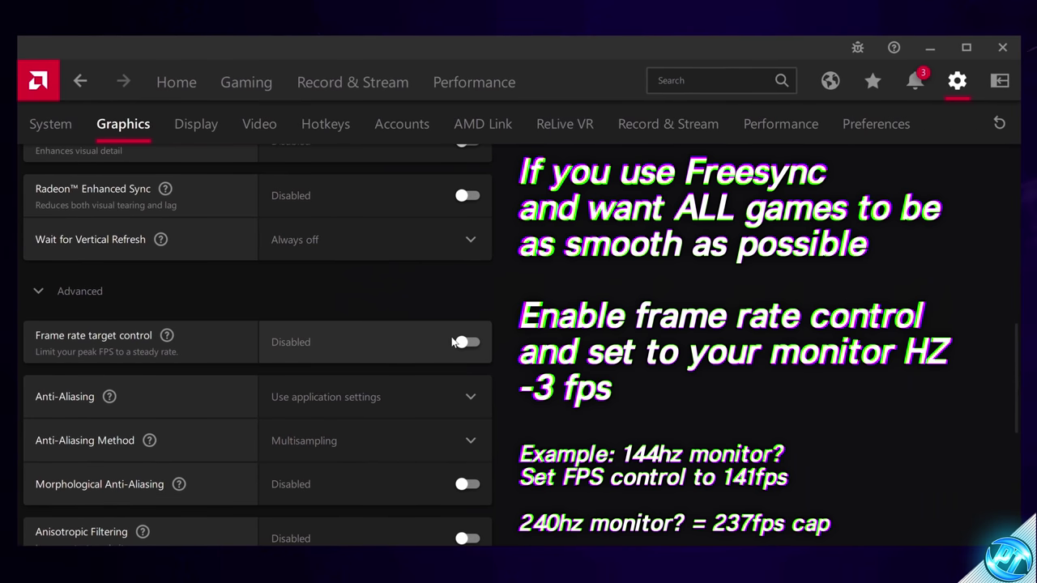
scroll(447, 332, down, 1)
click(420, 298)
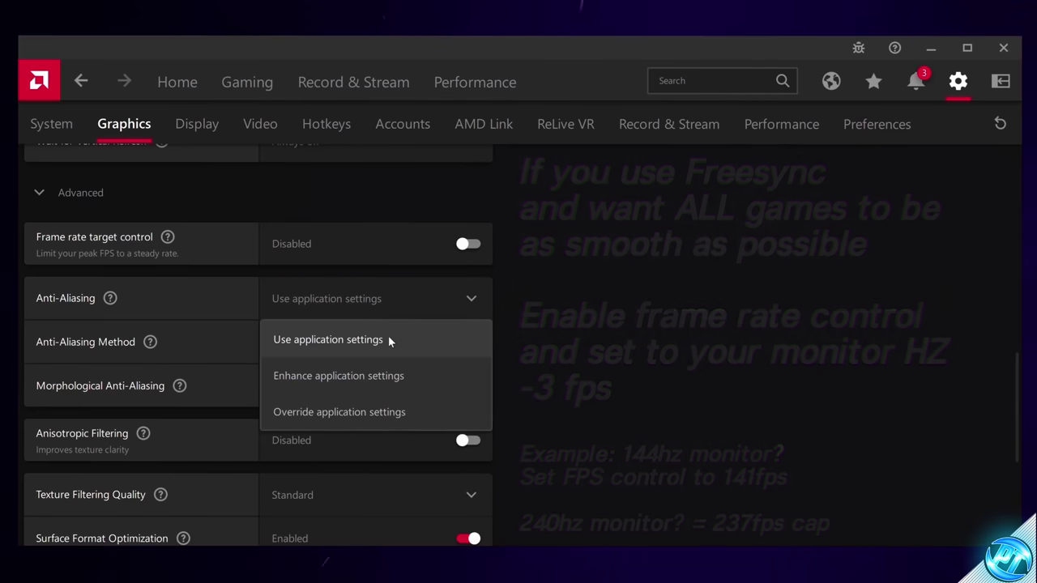
click(375, 340)
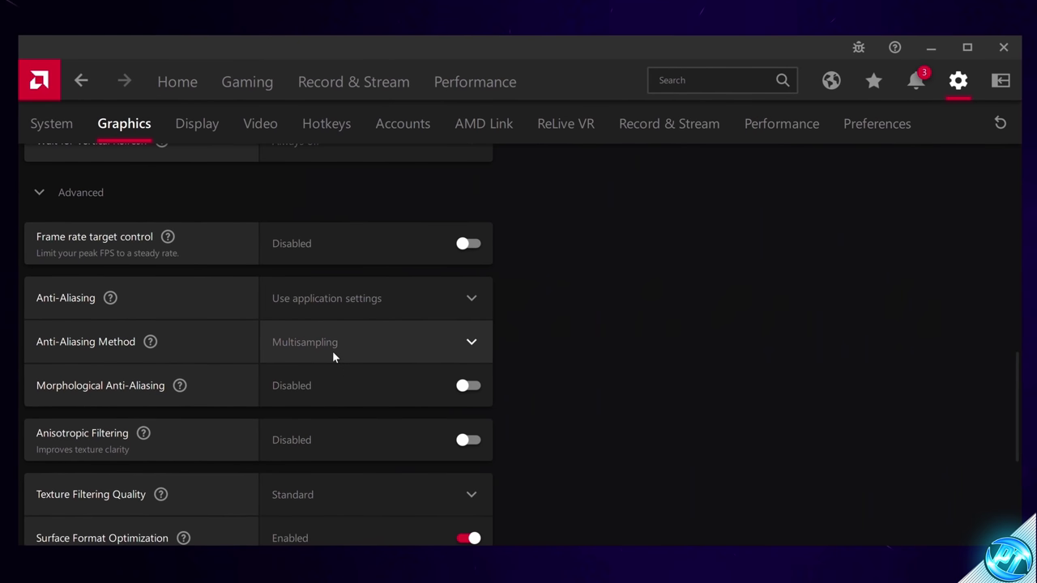
click(456, 387)
Try Anisotropic Filtering at the 8x level and turn it back off.
scroll(271, 332, down, 1)
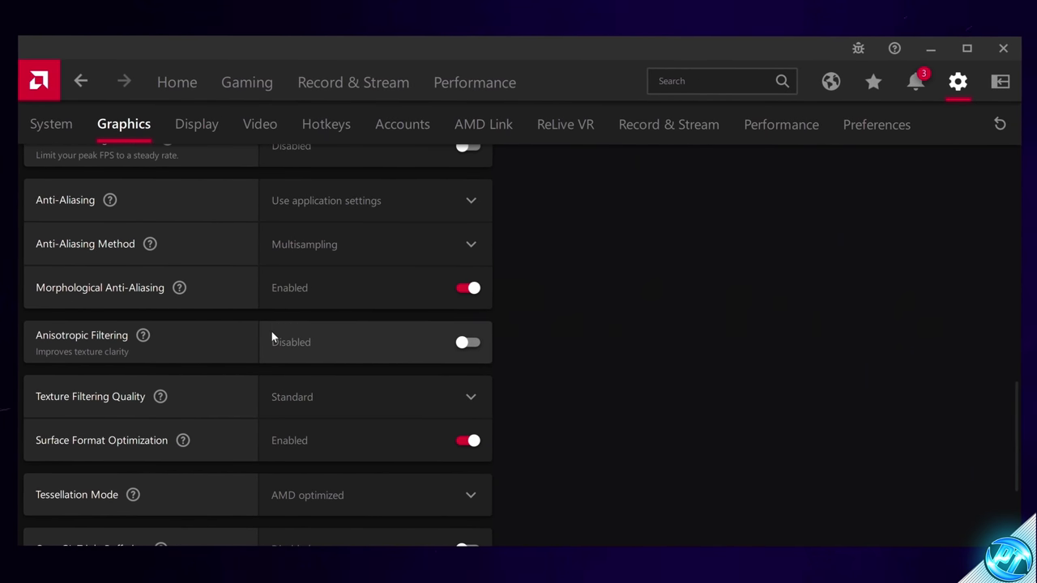
click(432, 342)
click(397, 383)
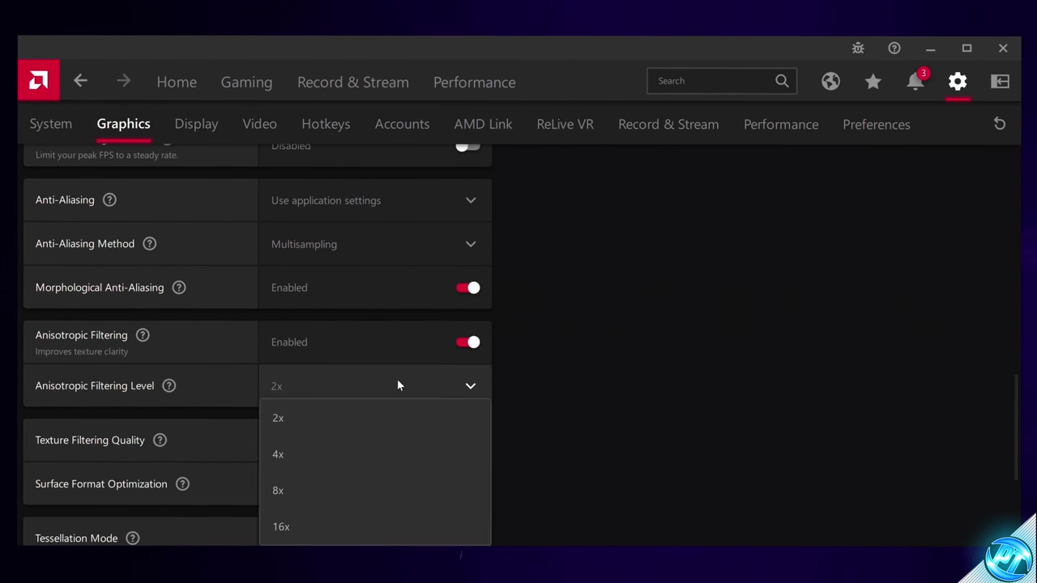
click(300, 497)
click(468, 343)
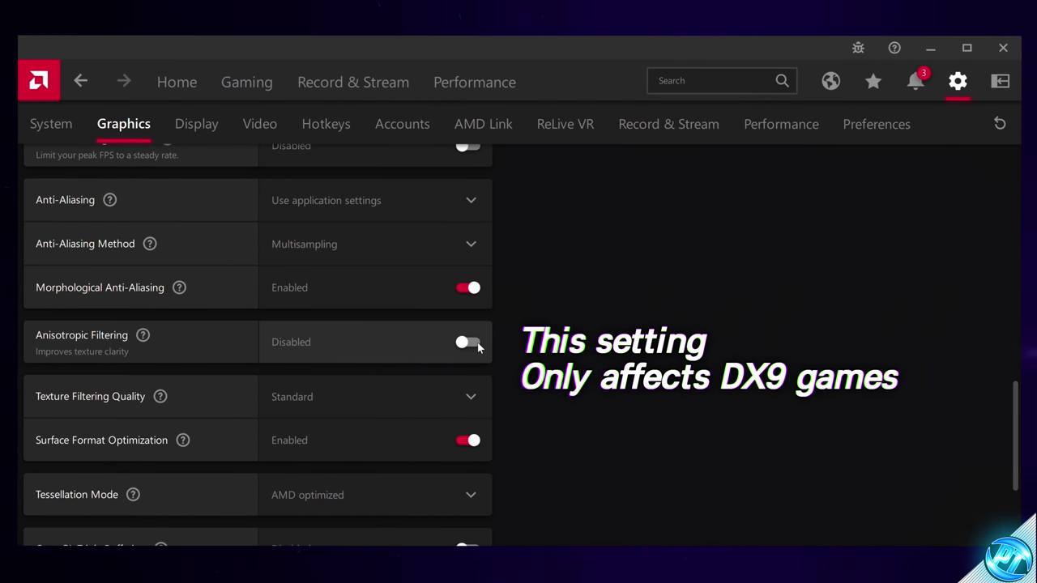
Set Texture Filtering Quality to Performance.
scroll(442, 328, down, 1)
click(277, 297)
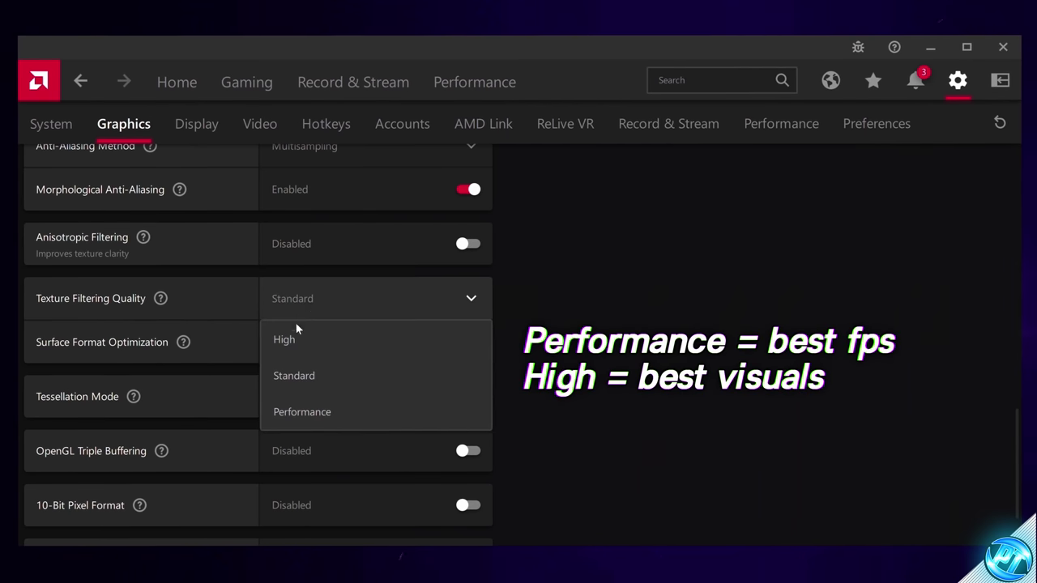
click(308, 413)
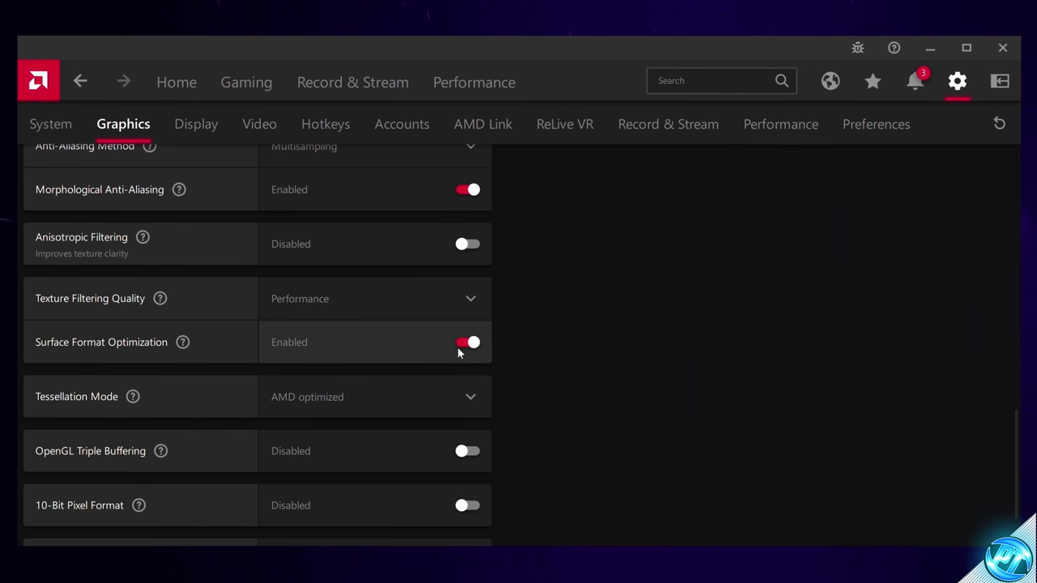
Set Tessellation Mode to Override application settings and choose a Maximum Tessellation Level.
click(293, 392)
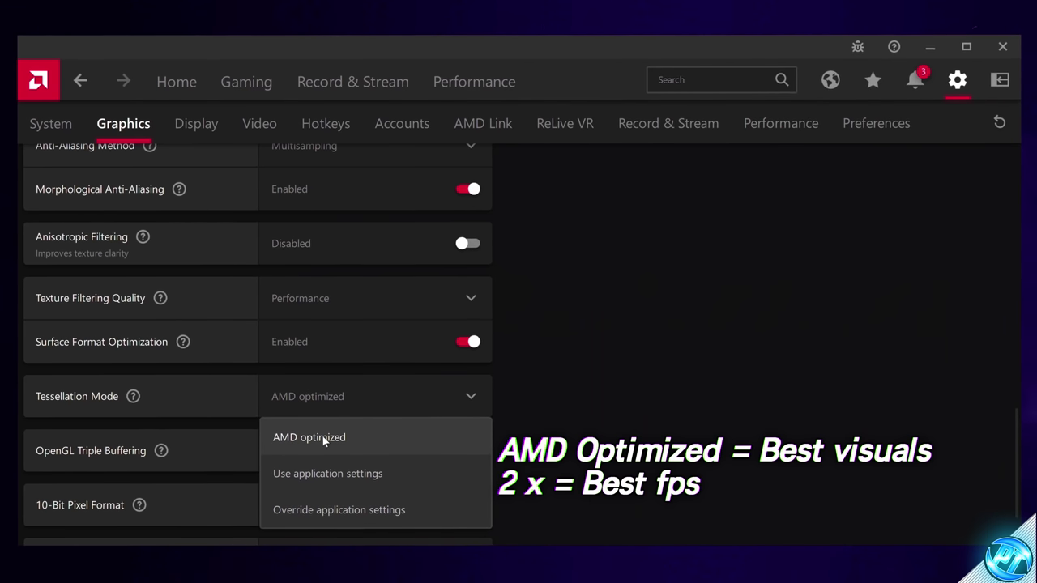
click(360, 510)
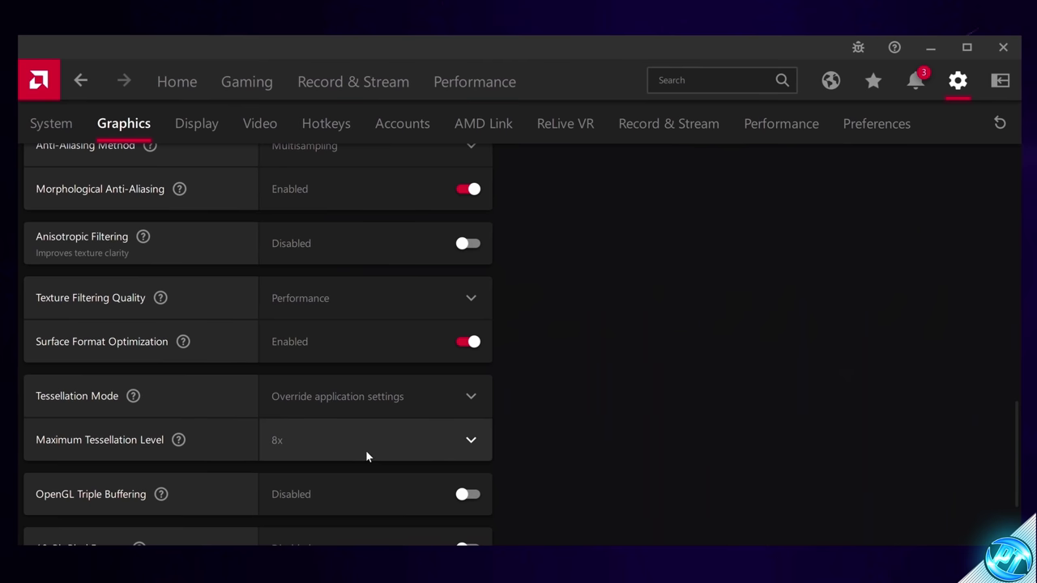
click(278, 437)
click(277, 312)
scroll(276, 324, down, 2)
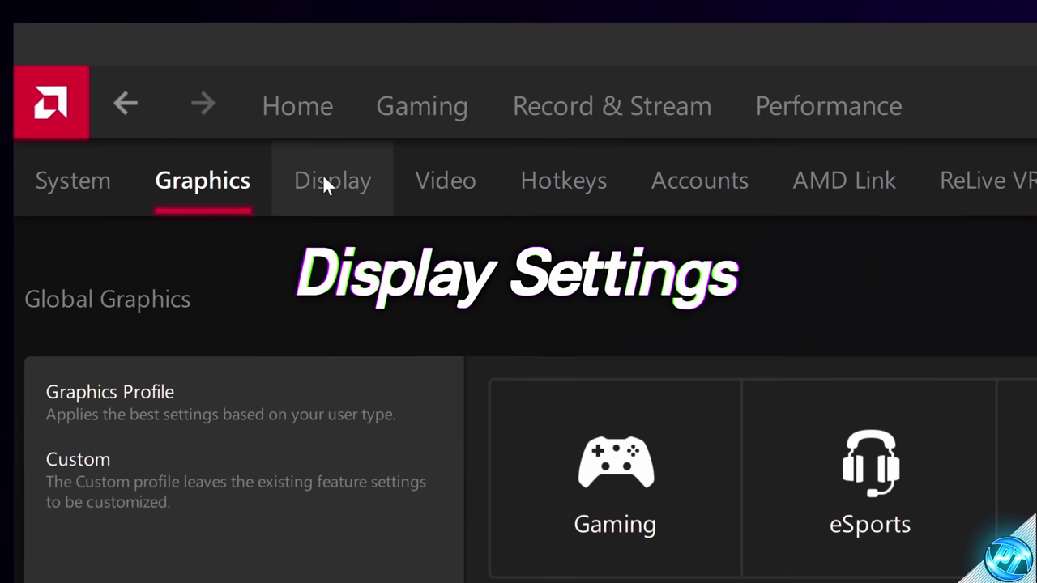
In the global display settings, check the available Color Depth options and keep 8 bpc.
click(192, 123)
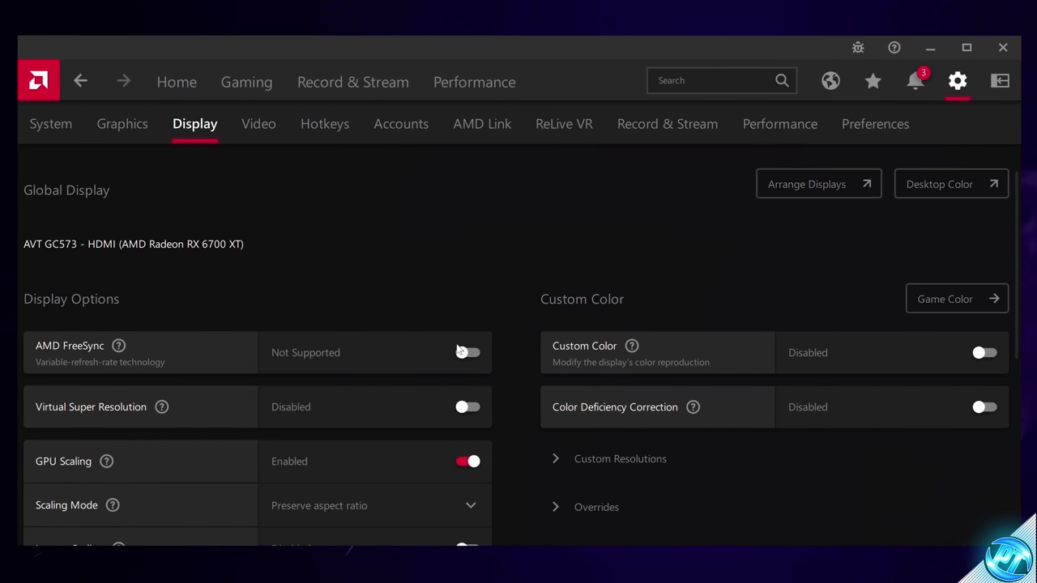
scroll(460, 348, down, 2)
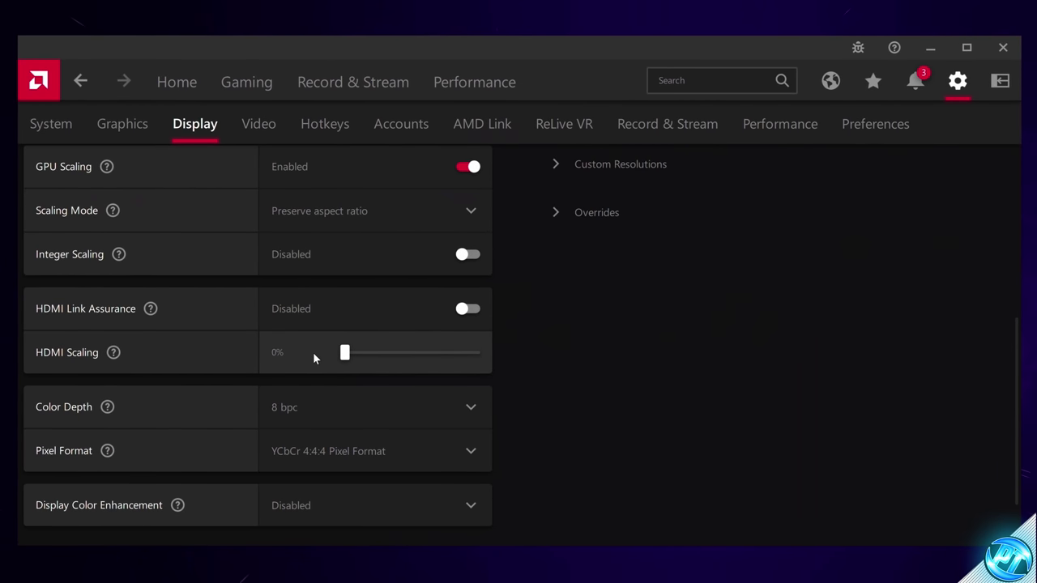
click(341, 406)
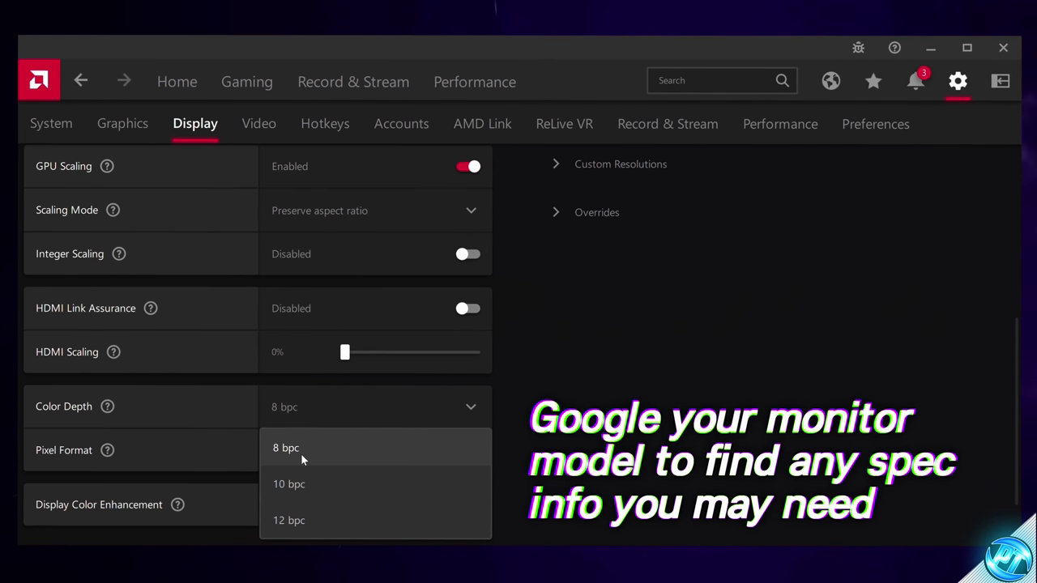
click(453, 435)
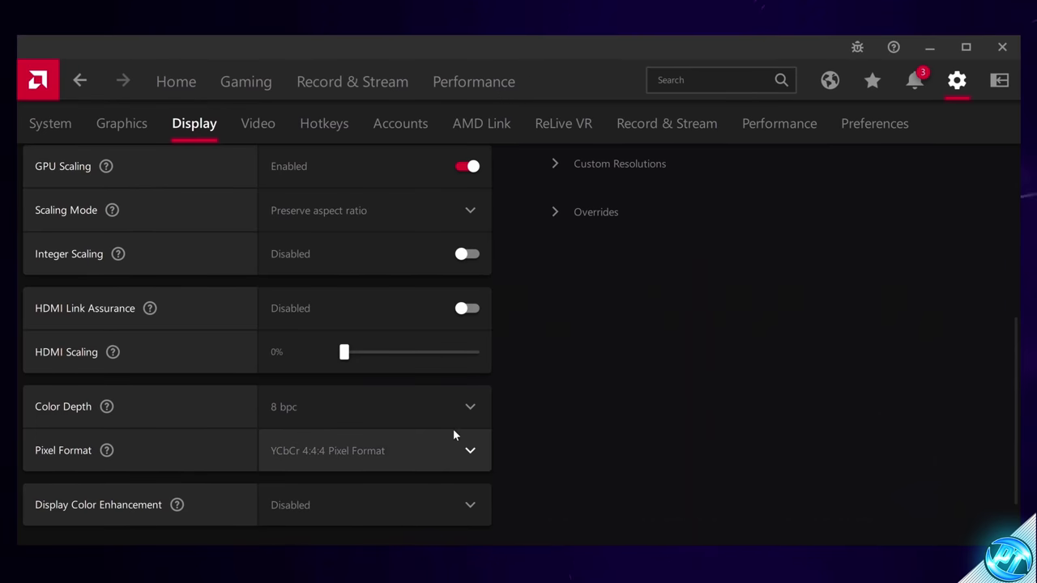
Try Display Color Enhancement with Vivid Gaming and set it back to Disabled.
click(313, 500)
click(302, 526)
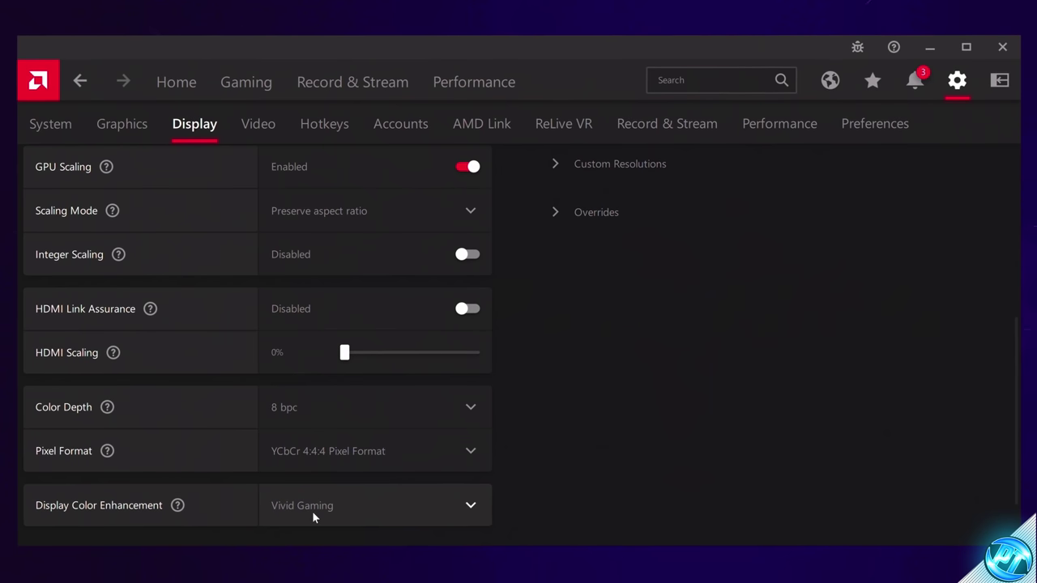
click(312, 511)
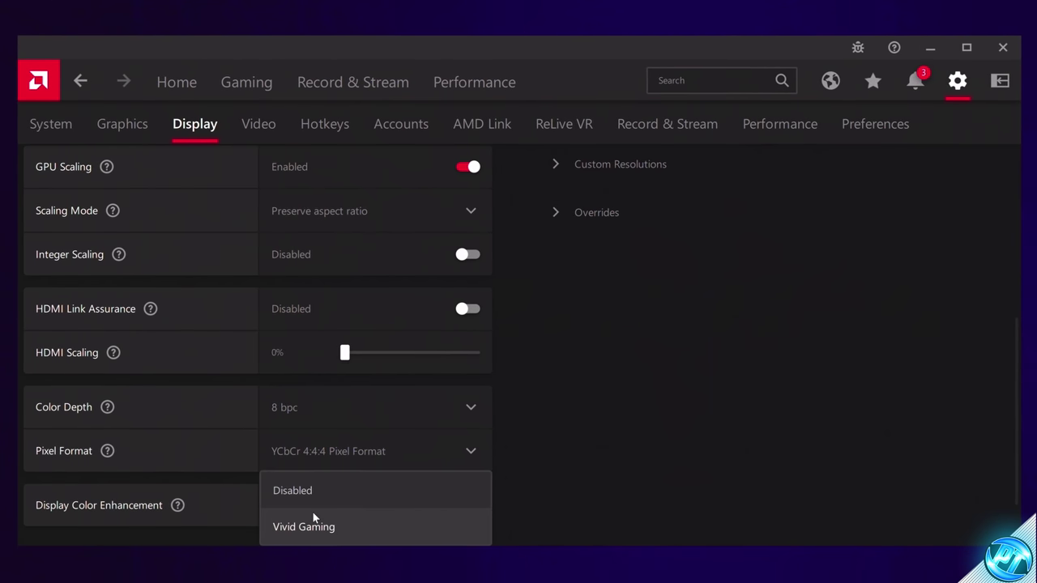
click(332, 493)
View the video profile settings, and in the hotkey settings turn Use Hotkeys off and back on.
click(257, 130)
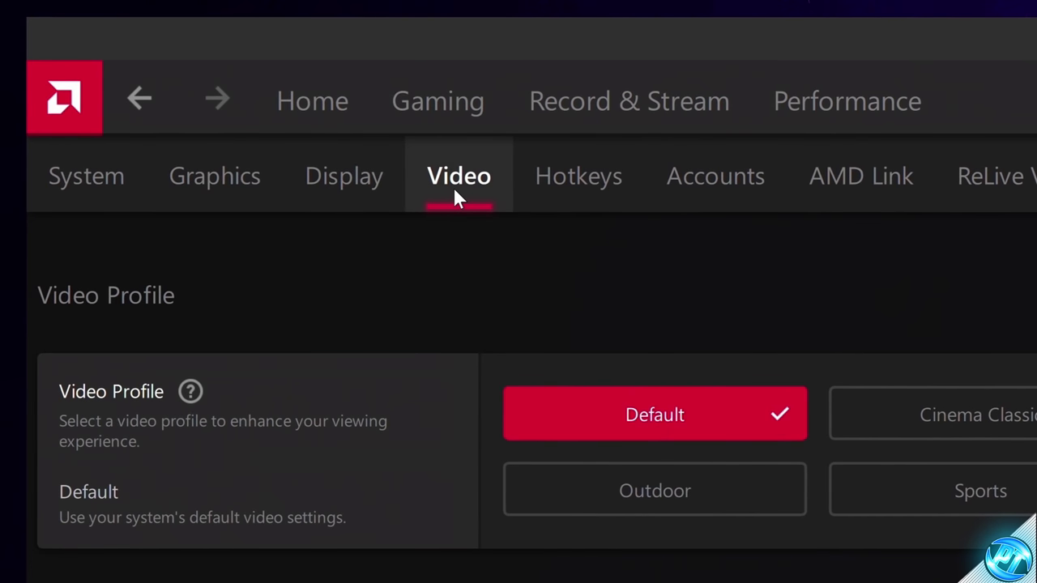
click(584, 184)
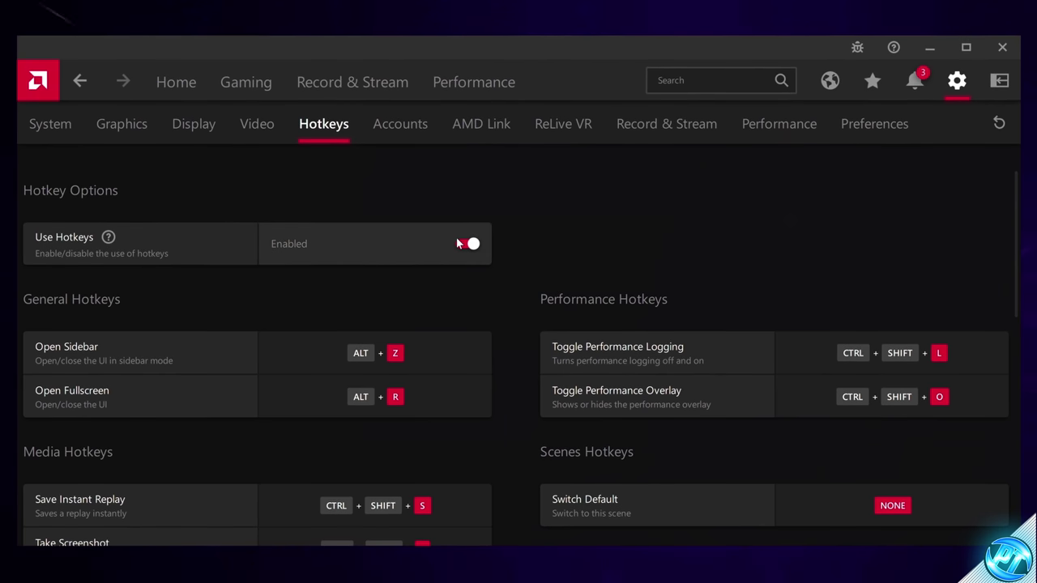
click(459, 243)
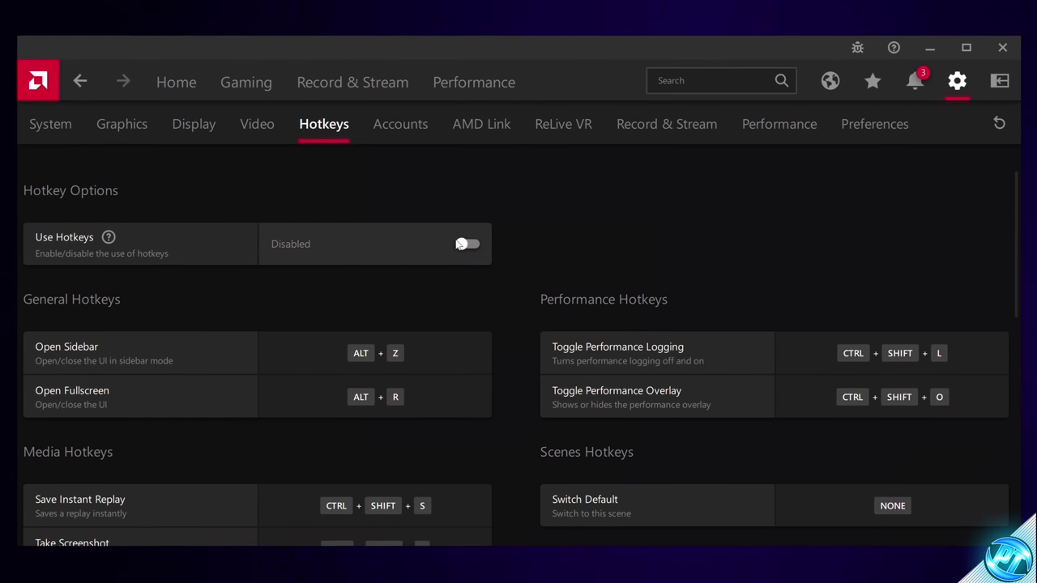
click(460, 244)
Review the assigned media, recording, streaming and graphics hotkeys, including the explanation of the Radeon Super Resolution hotkey.
scroll(527, 288, down, 5)
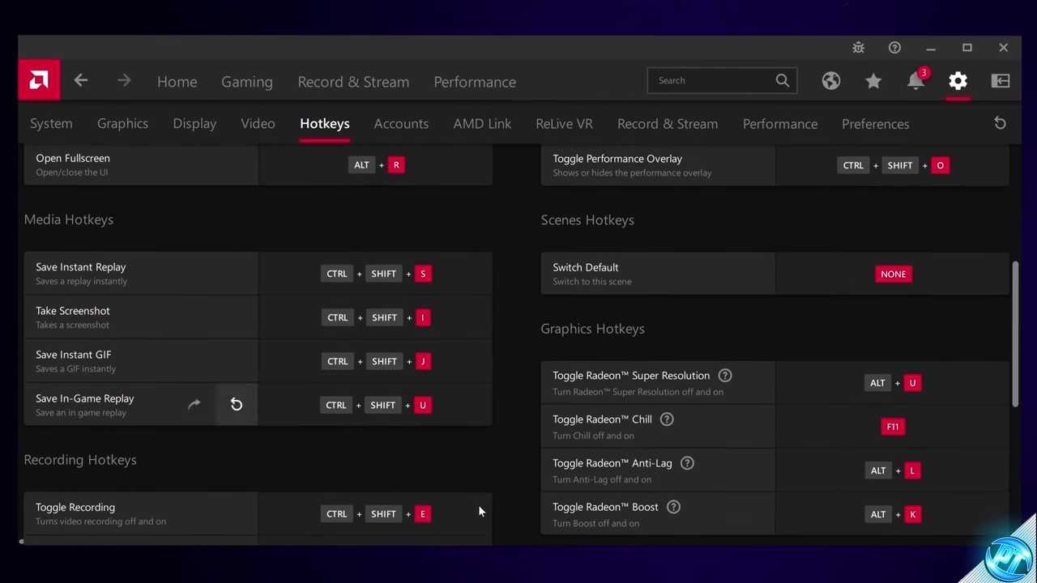
scroll(478, 505, down, 1)
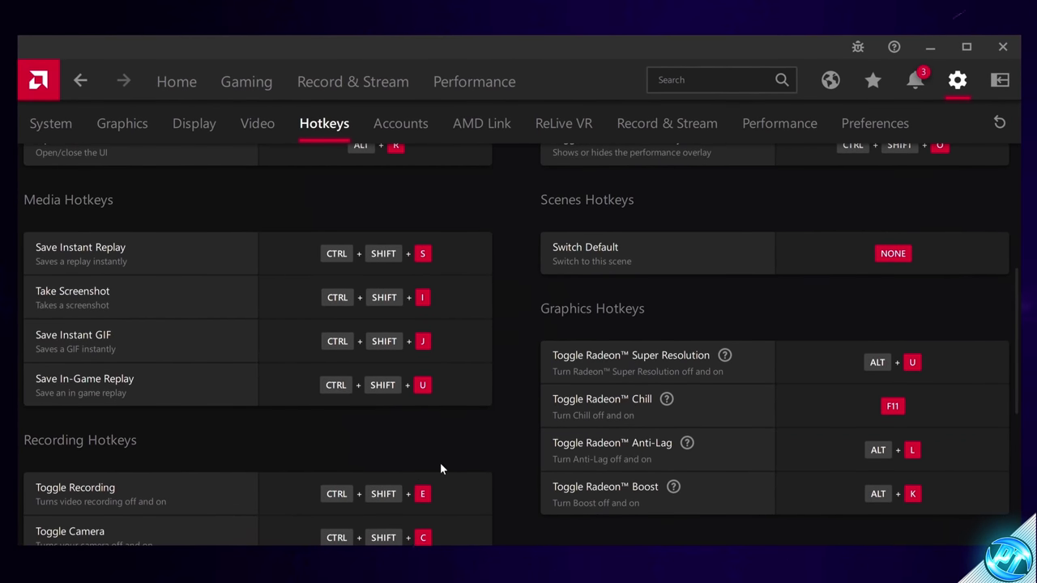
scroll(440, 468, down, 2)
scroll(442, 468, down, 4)
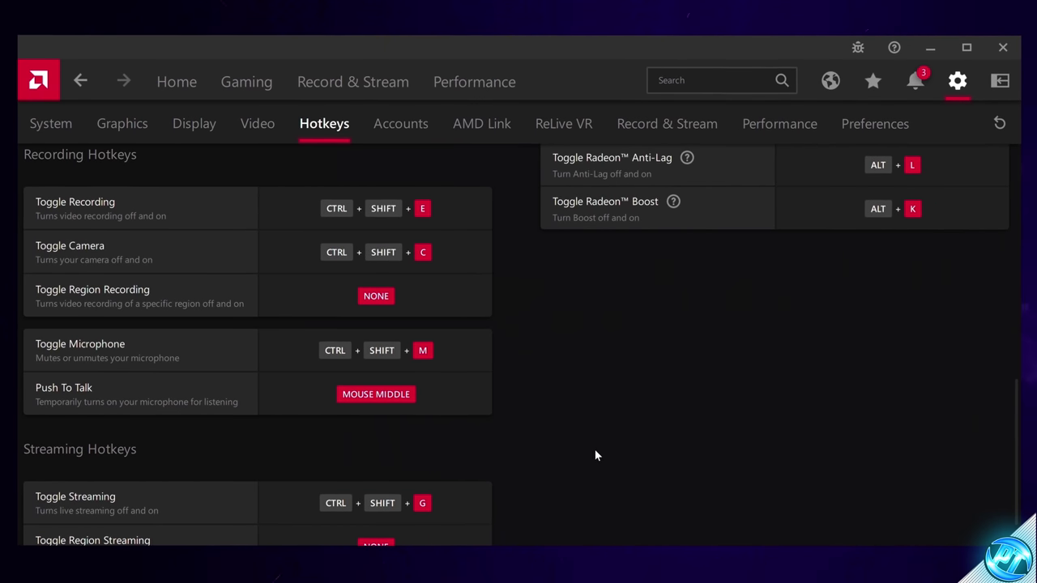
scroll(594, 455, up, 5)
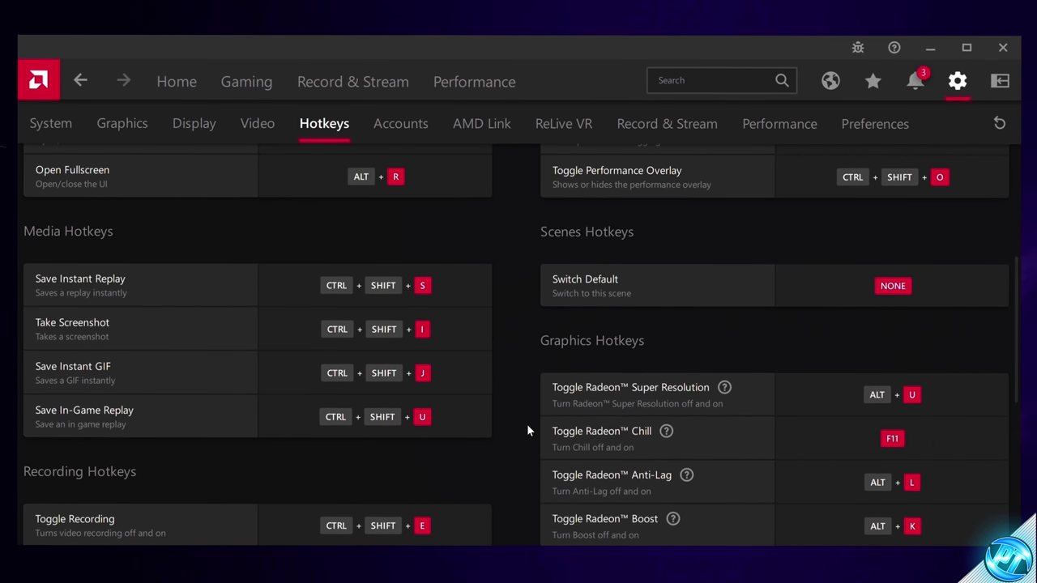
scroll(527, 377, up, 3)
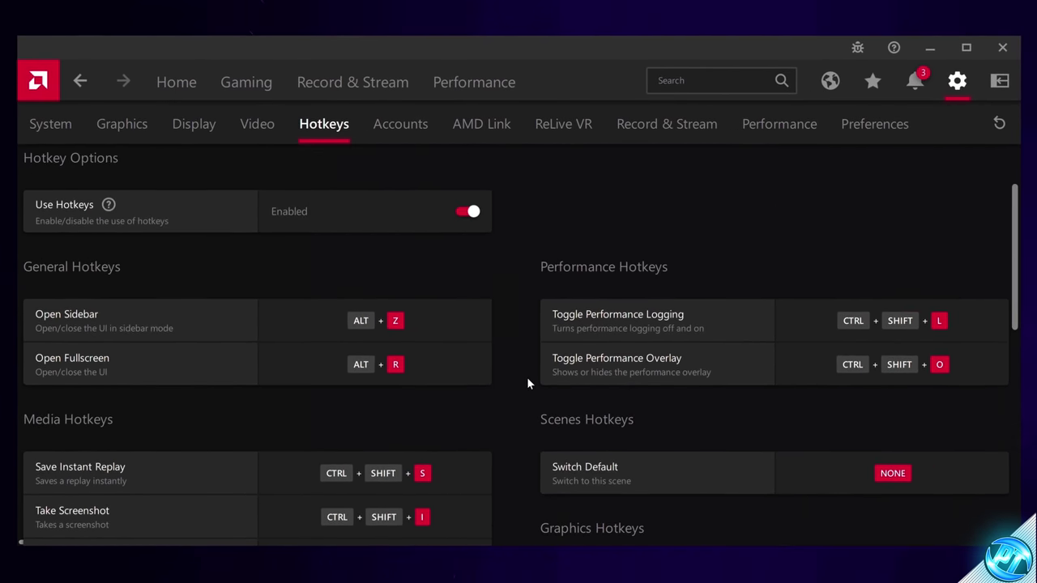
scroll(526, 376, down, 4)
mouse_move(662, 402)
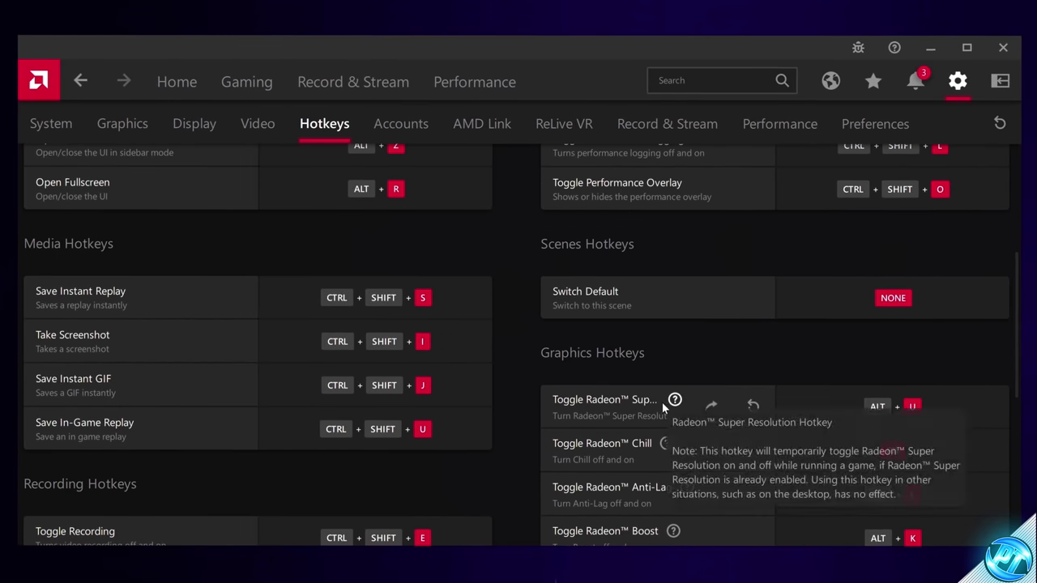